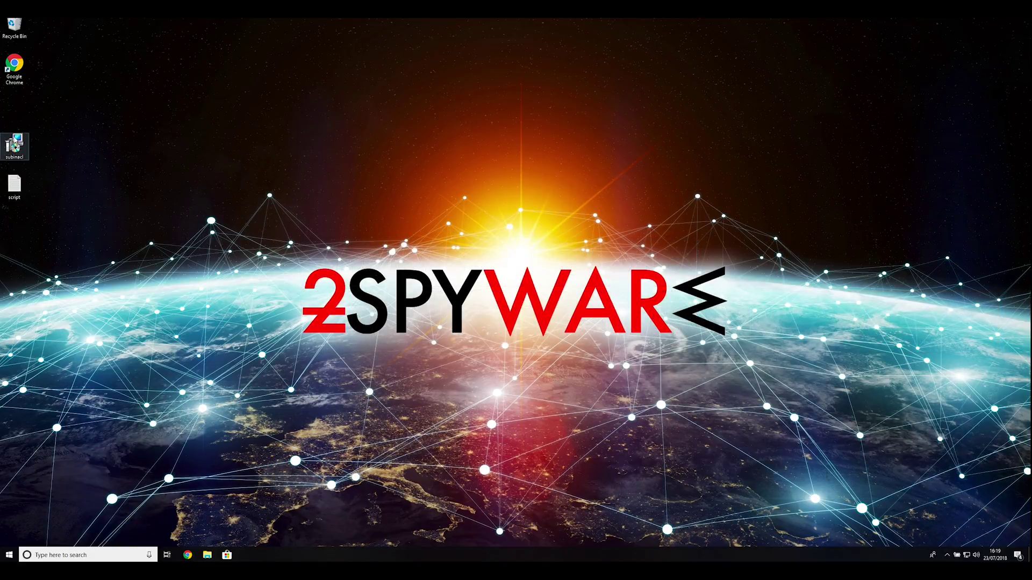
Install SubInAcl.exe via the Resource Kit wizard, accepting the license and default folder
double_click(15, 145)
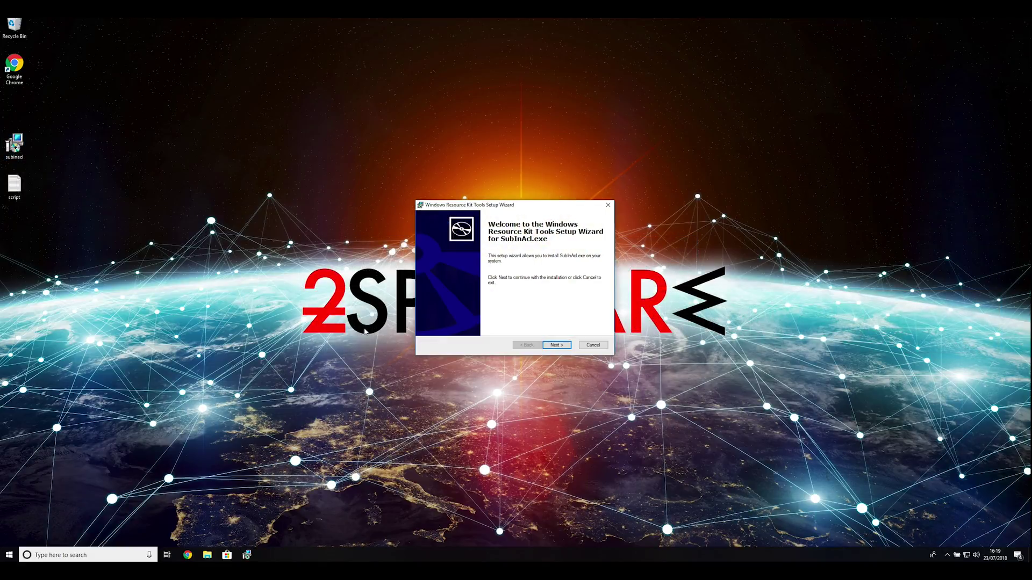
click(559, 346)
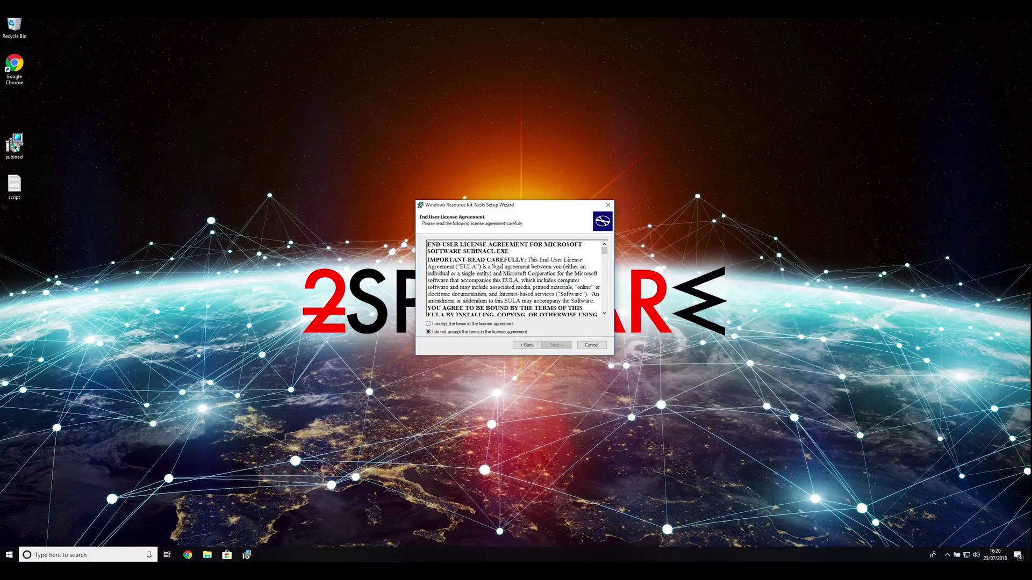
drag(604, 252, 604, 307)
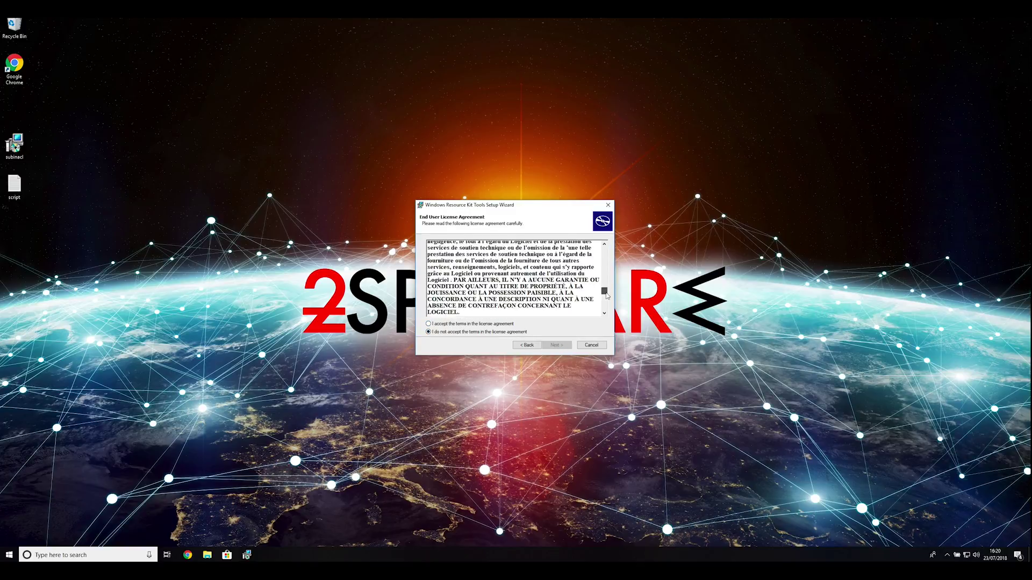
click(429, 325)
click(556, 345)
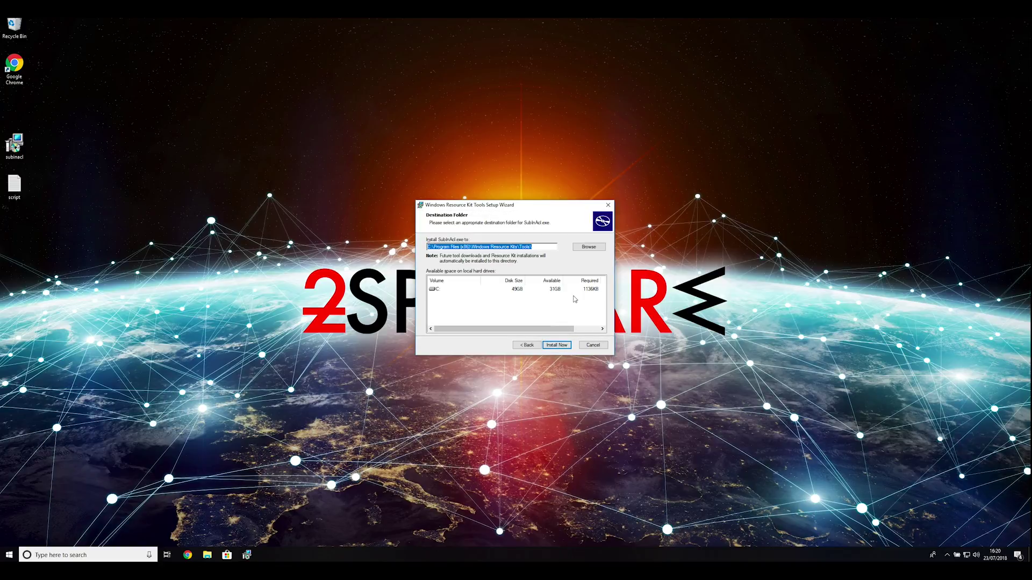
click(563, 346)
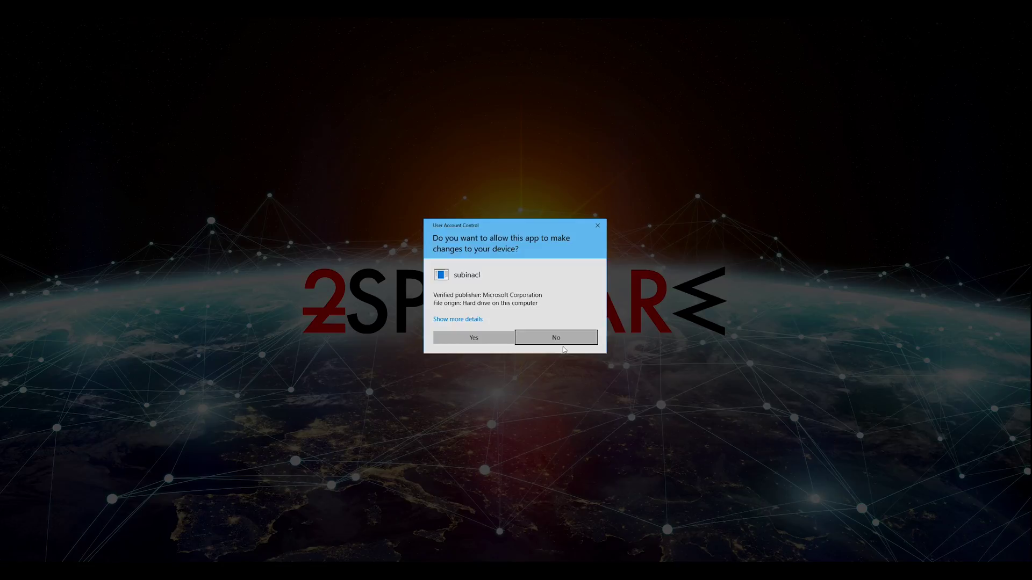
click(480, 345)
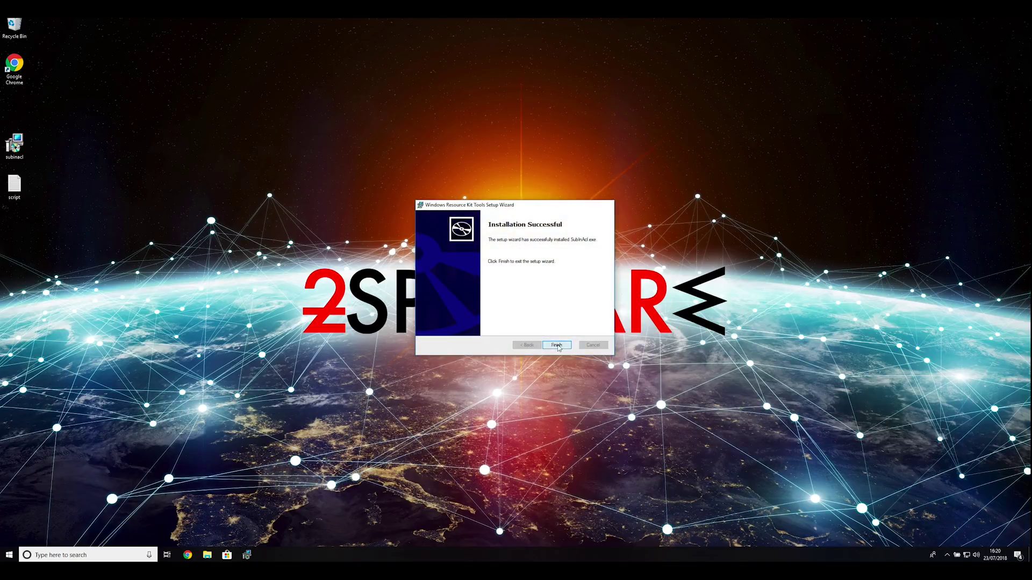
click(558, 345)
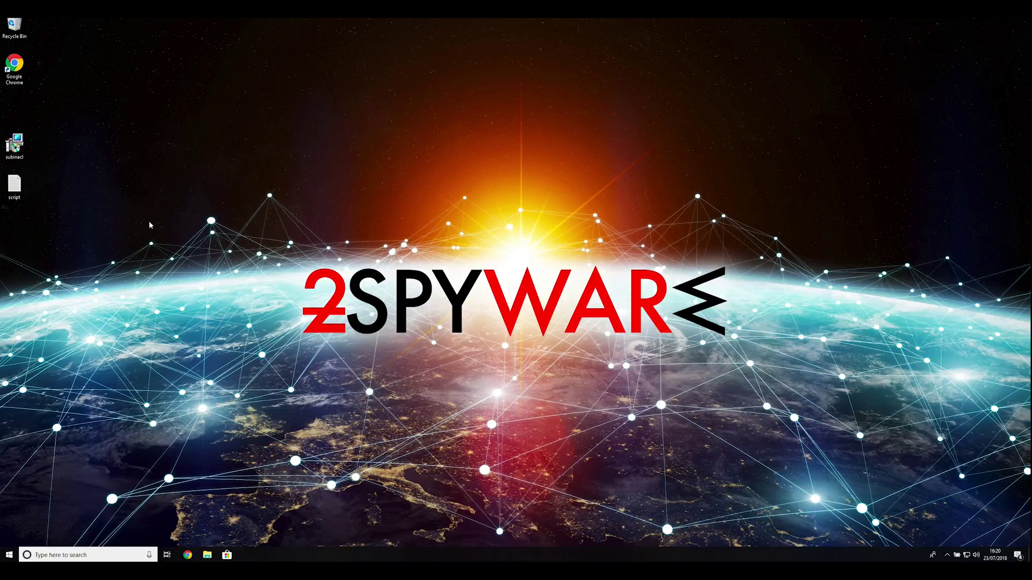
Launch System Configuration from the Run box with the msconfig command
key(super+r)
click(63, 506)
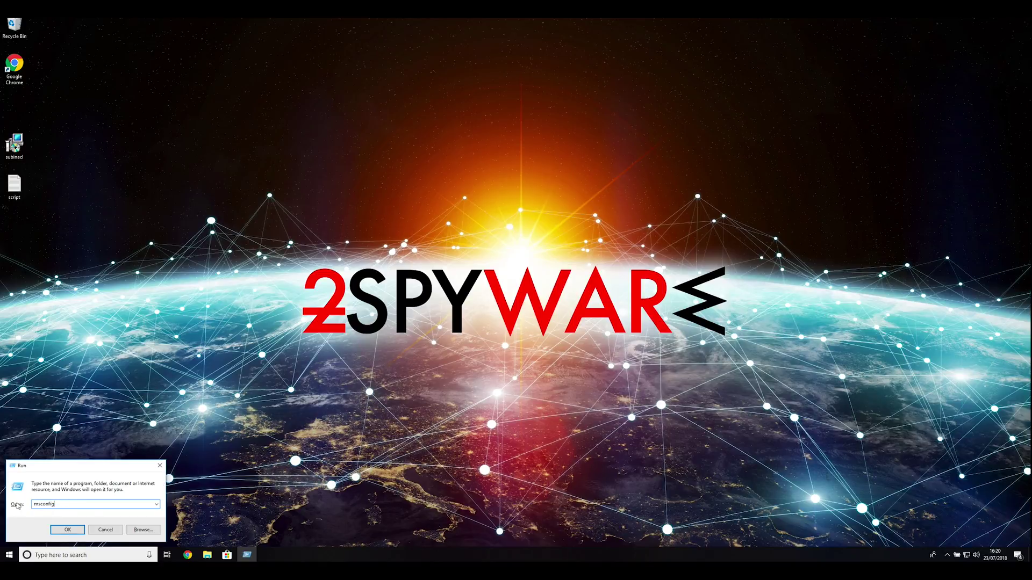
text(msconfi)
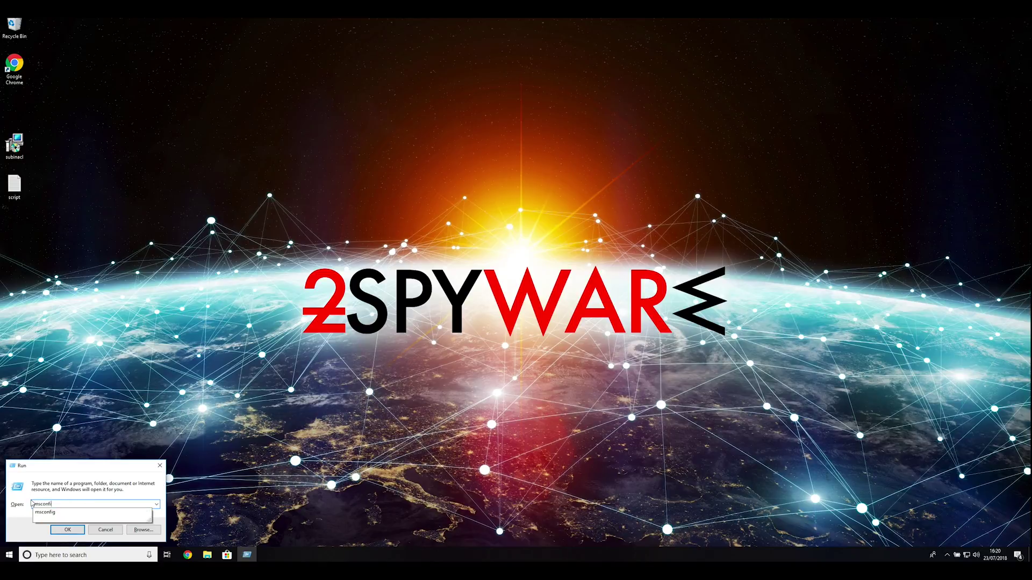
text(g)
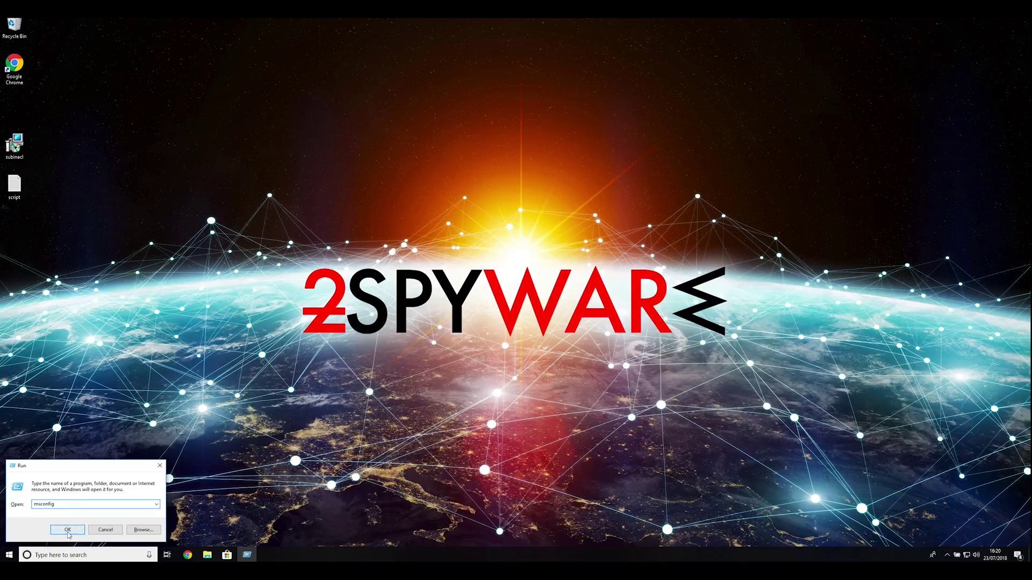
click(65, 530)
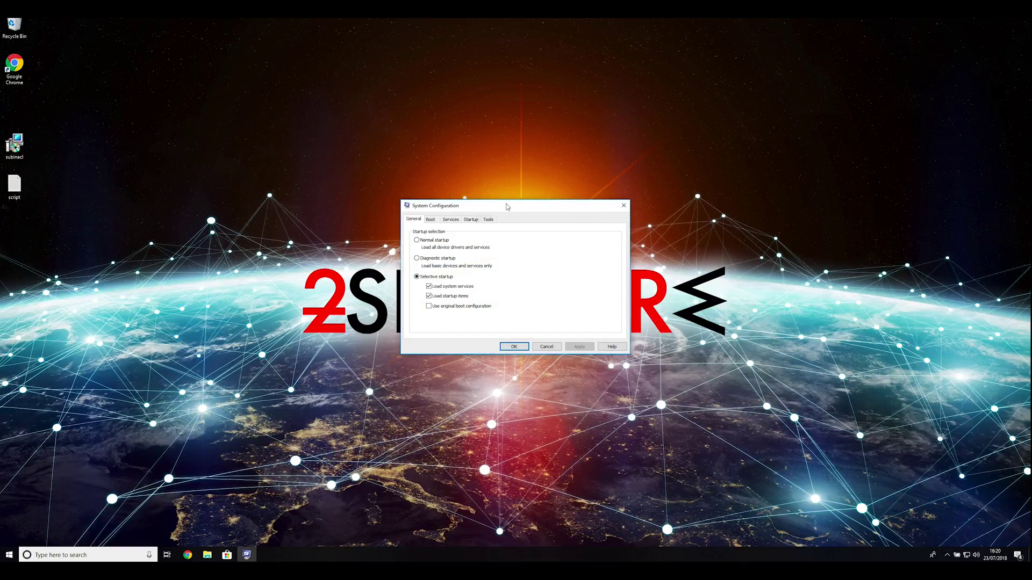
Enable Safe boot with Network on the Boot tab, apply it and confirm
drag(506, 206, 534, 166)
click(459, 180)
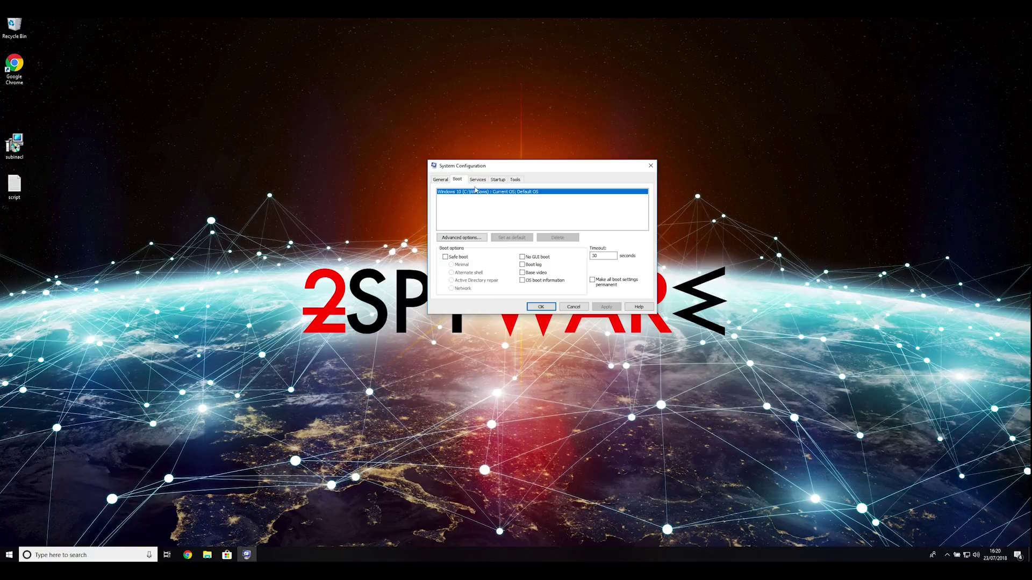
click(445, 258)
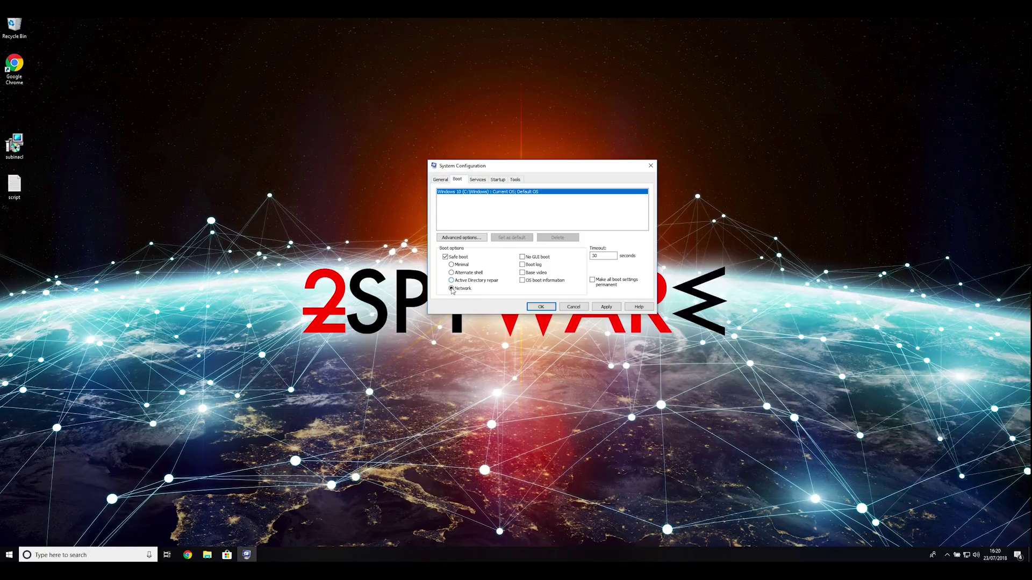
click(608, 308)
click(540, 308)
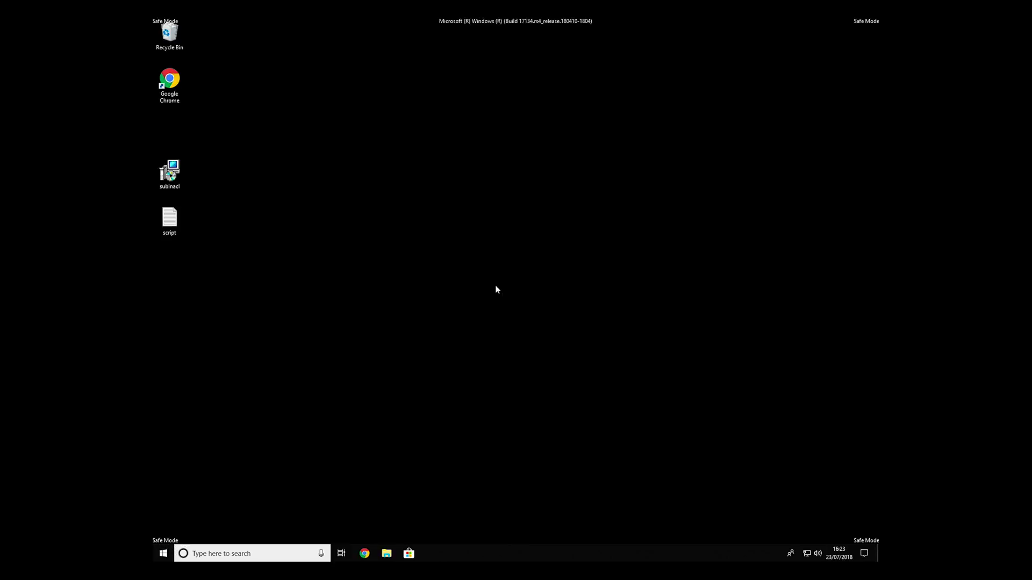
Open the desktop script in Notepad and add an empty line after the last subinacl command
drag(248, 254, 154, 150)
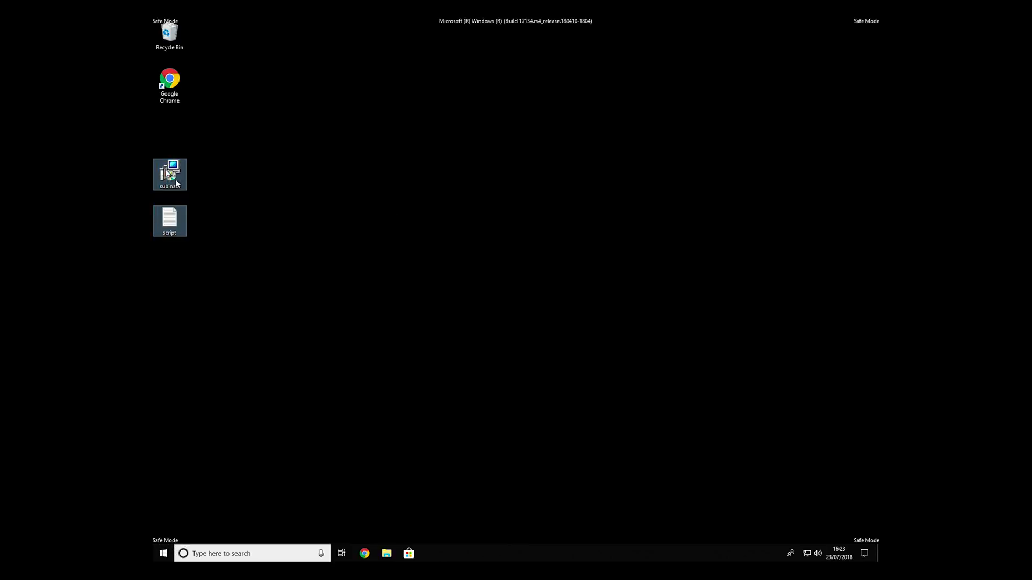
click(189, 218)
double_click(188, 219)
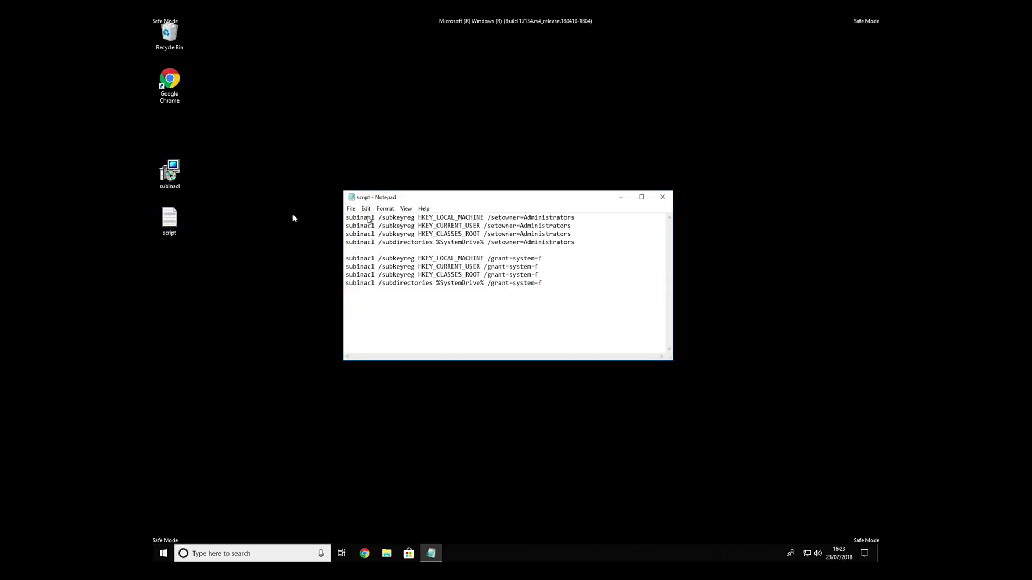
drag(585, 314, 292, 211)
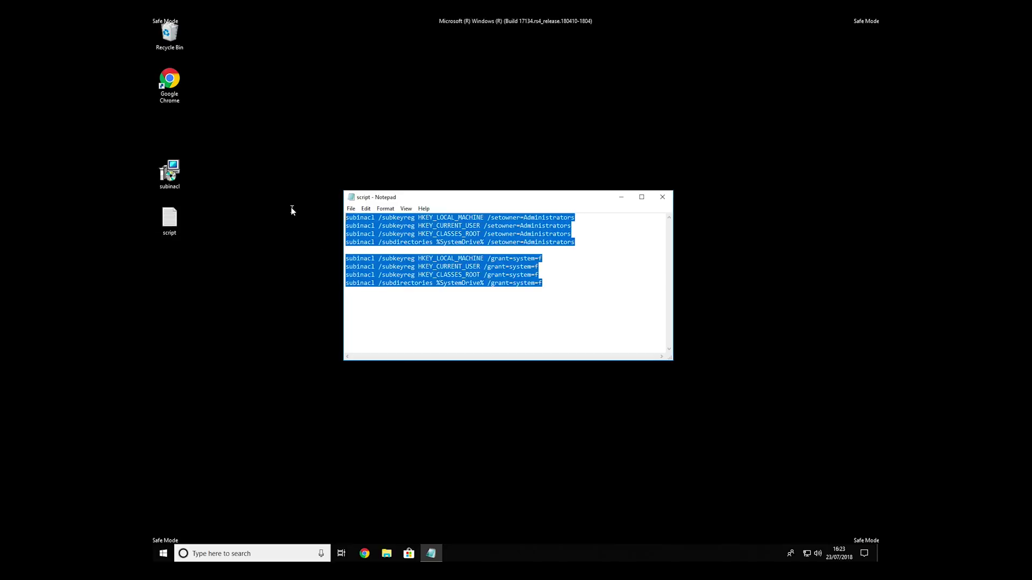
click(559, 287)
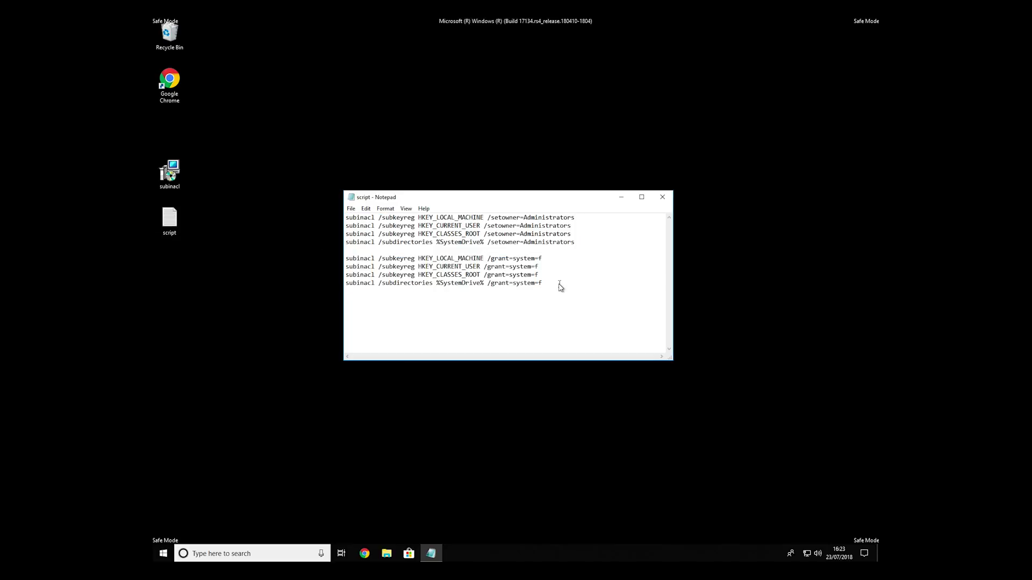
key(Return)
click(351, 209)
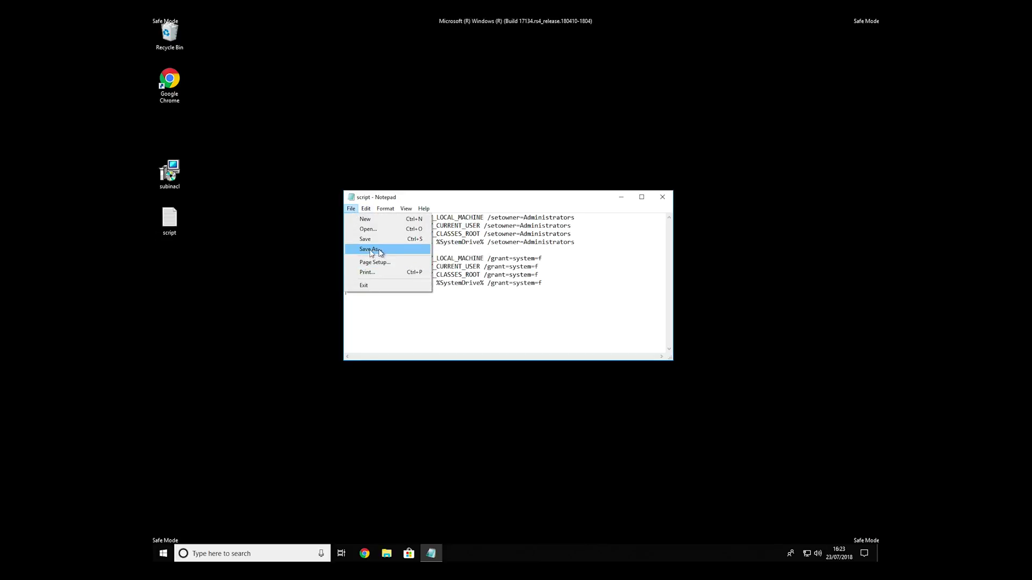
Save the script to the Desktop as FIX.BAT with the All Files type
click(364, 250)
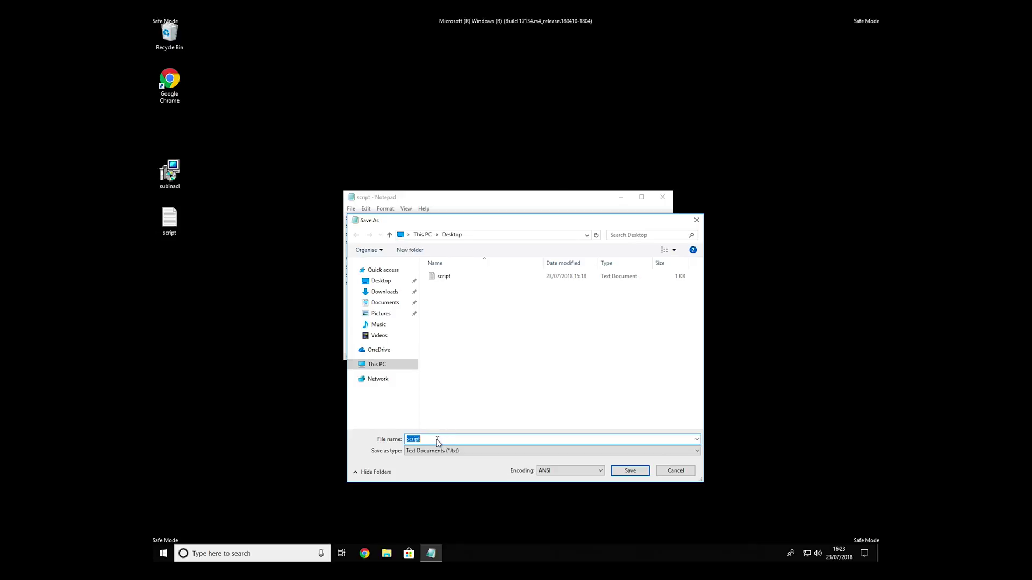
click(448, 234)
click(438, 441)
double_click(416, 439)
text(FIX.BAT)
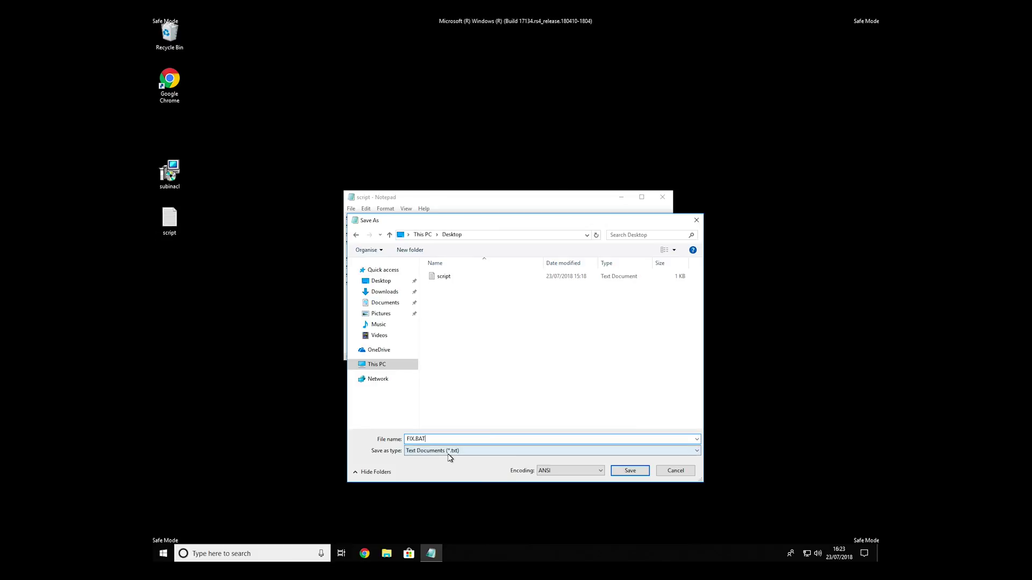
click(448, 452)
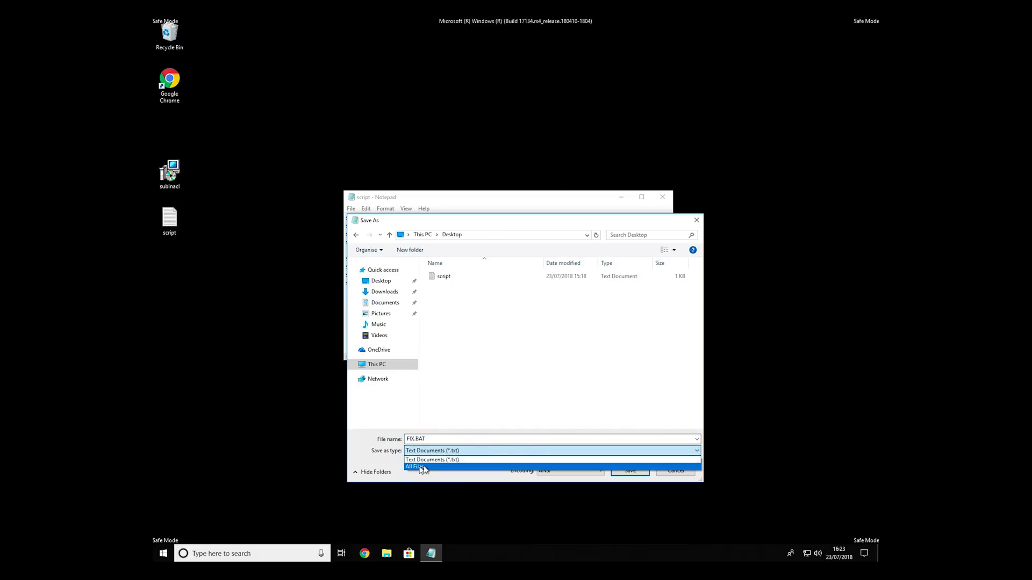
click(414, 467)
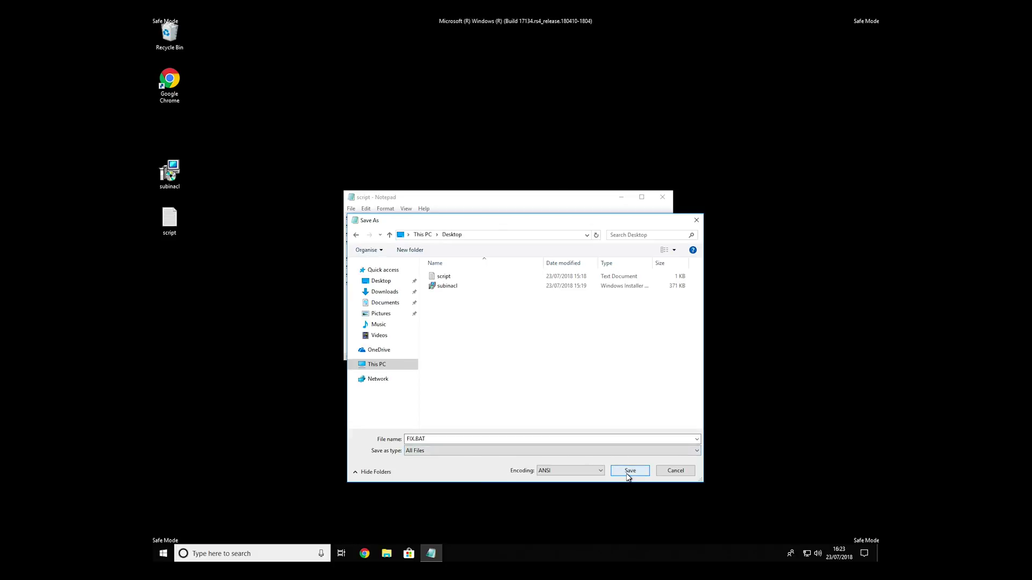
click(628, 470)
click(662, 197)
Browse to C:\Program Files (x86)\Windows Resource Kits\Tools in File Explorer
right_click(170, 126)
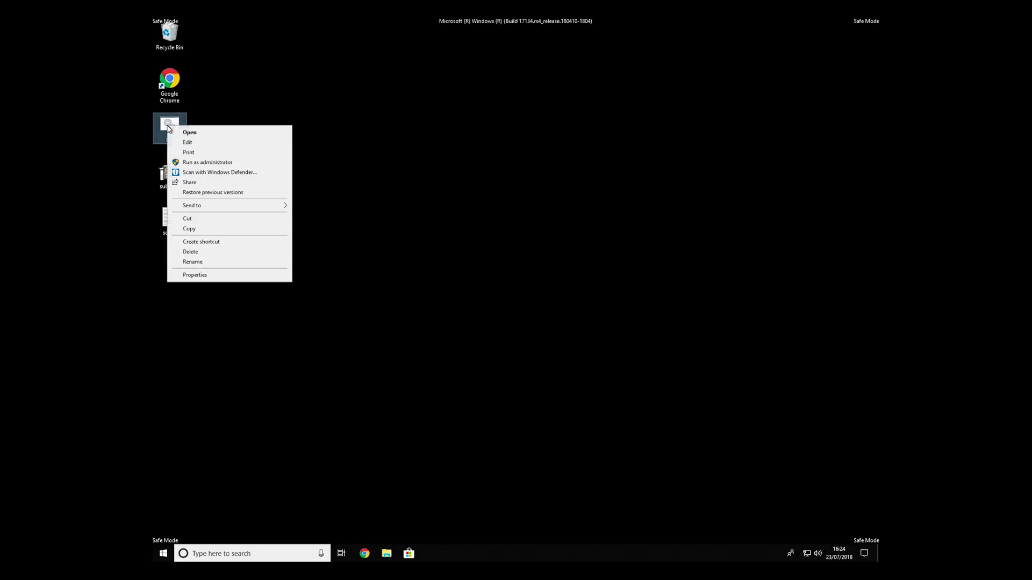
click(231, 229)
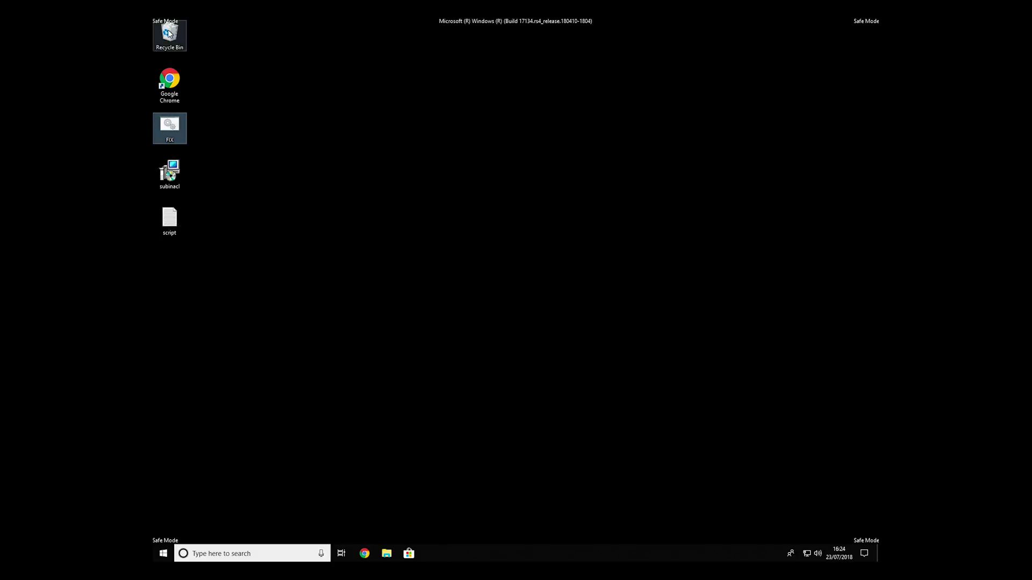
double_click(169, 32)
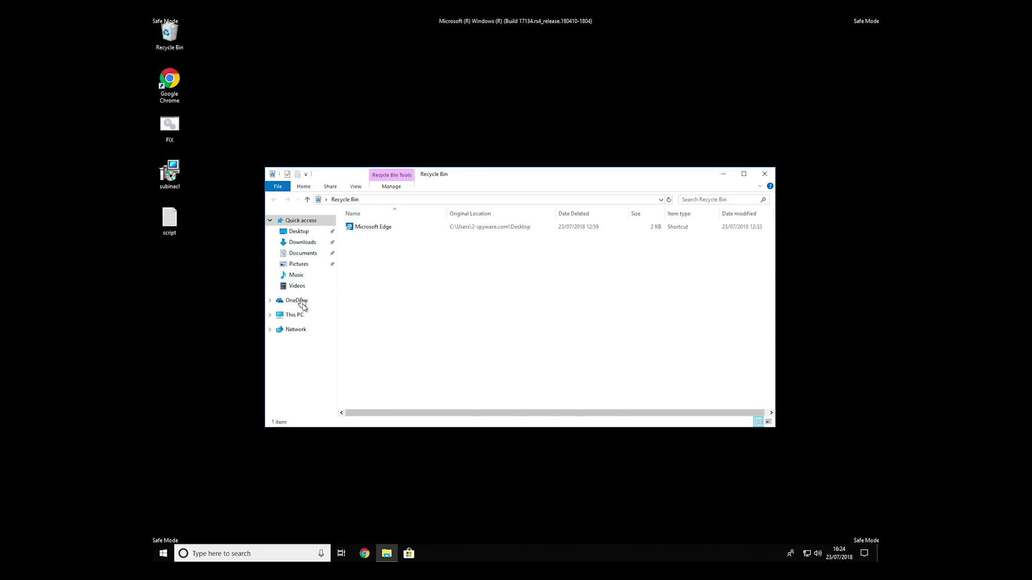
click(306, 320)
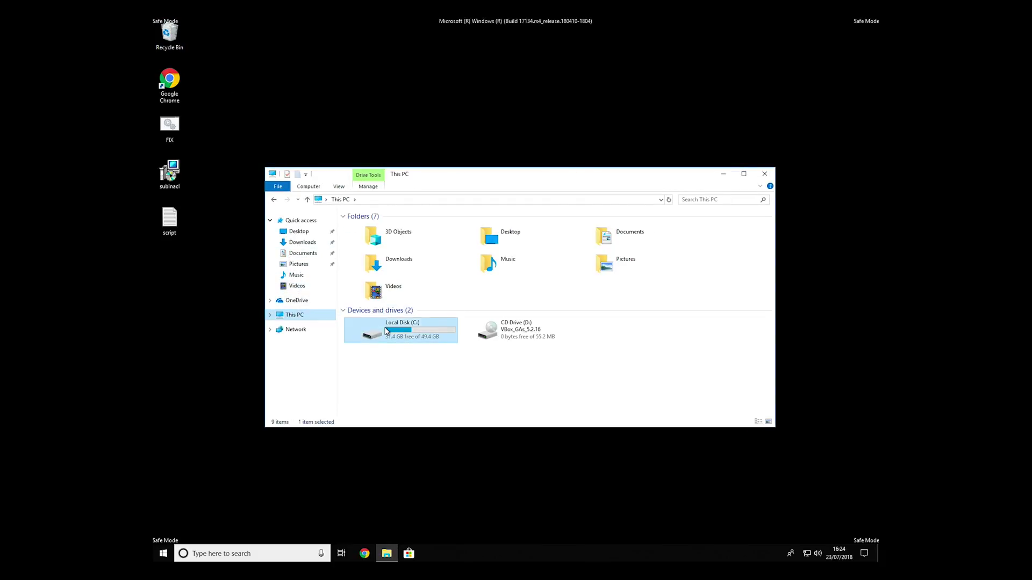
double_click(395, 339)
double_click(373, 246)
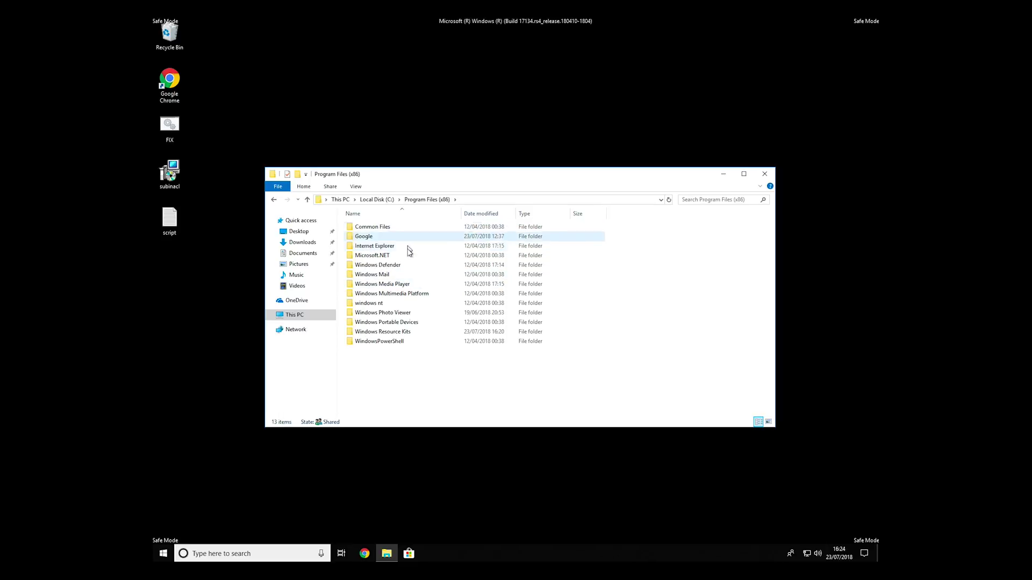
double_click(406, 334)
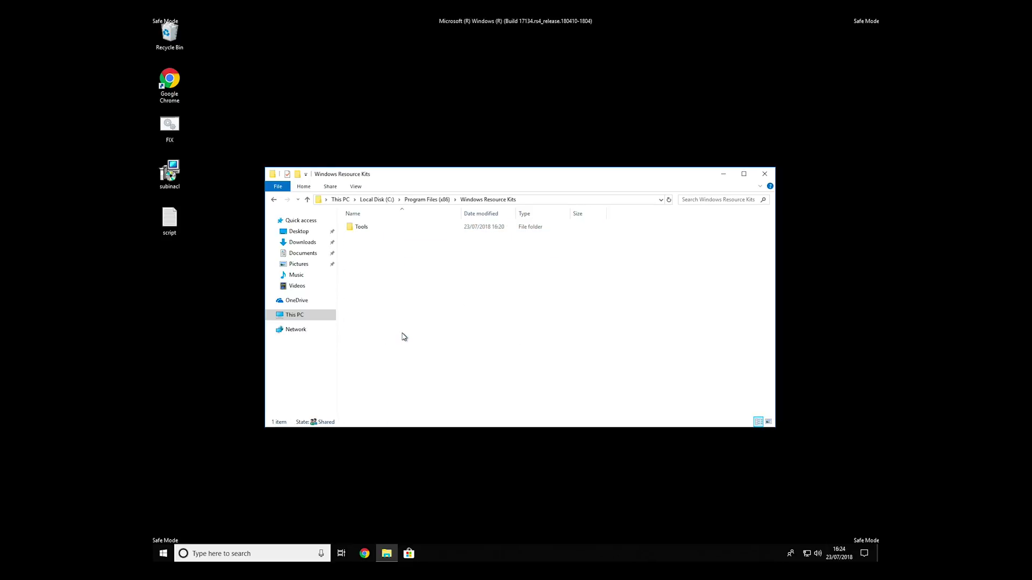
double_click(362, 231)
Paste FIX.BAT into the Tools folder next to subinacl and close the window
right_click(399, 304)
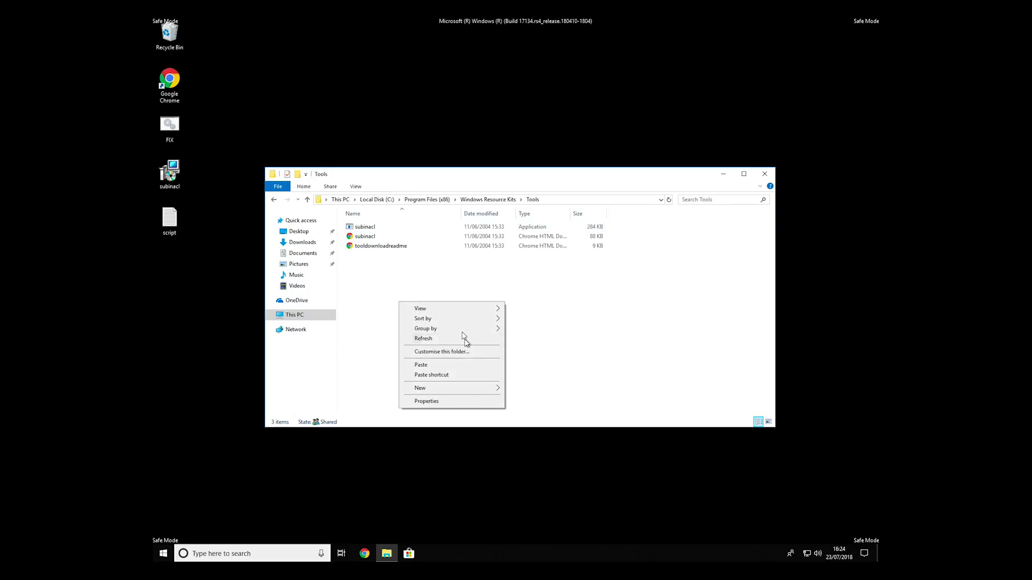
click(466, 365)
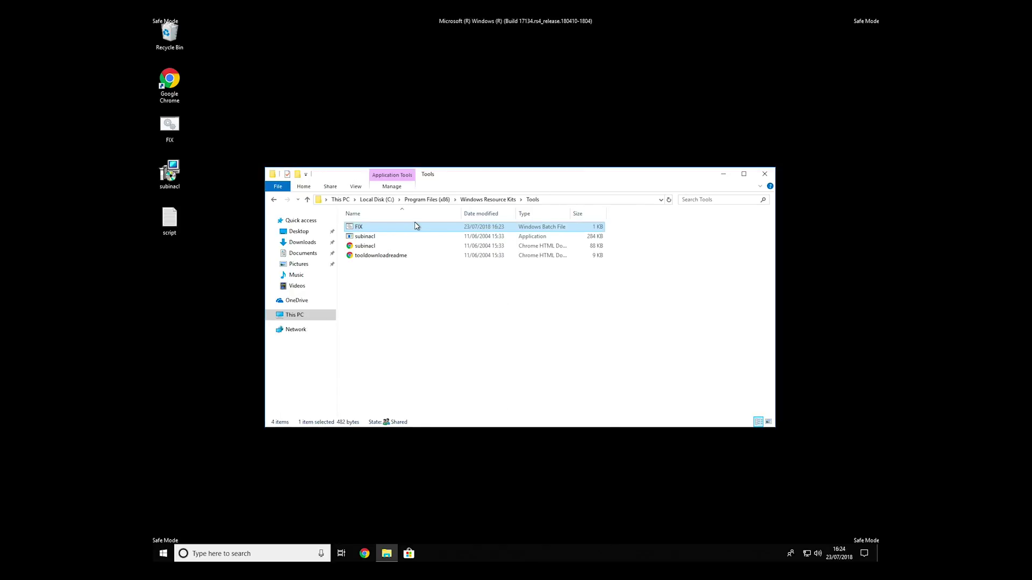
drag(504, 174, 520, 137)
click(482, 276)
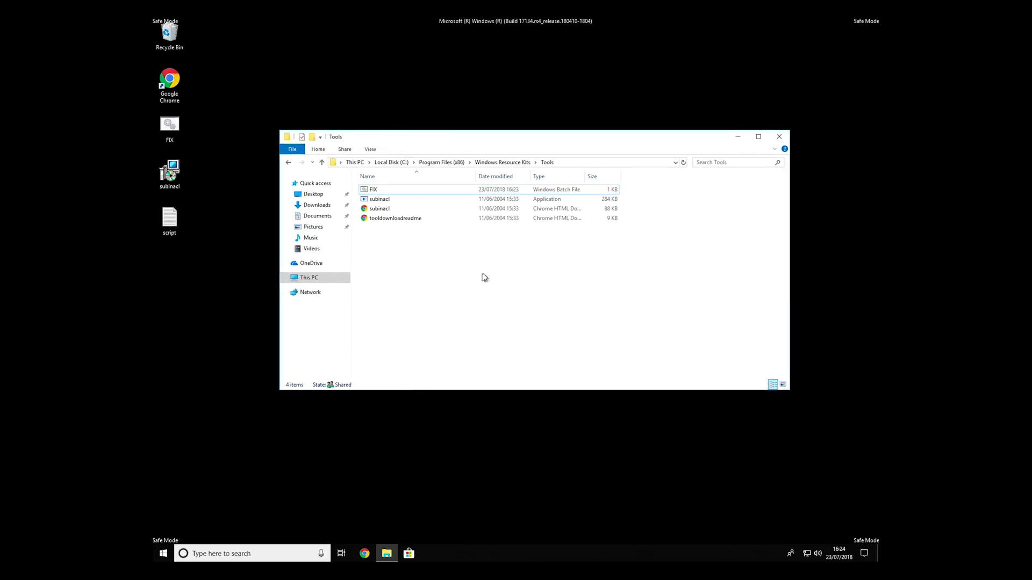
click(778, 136)
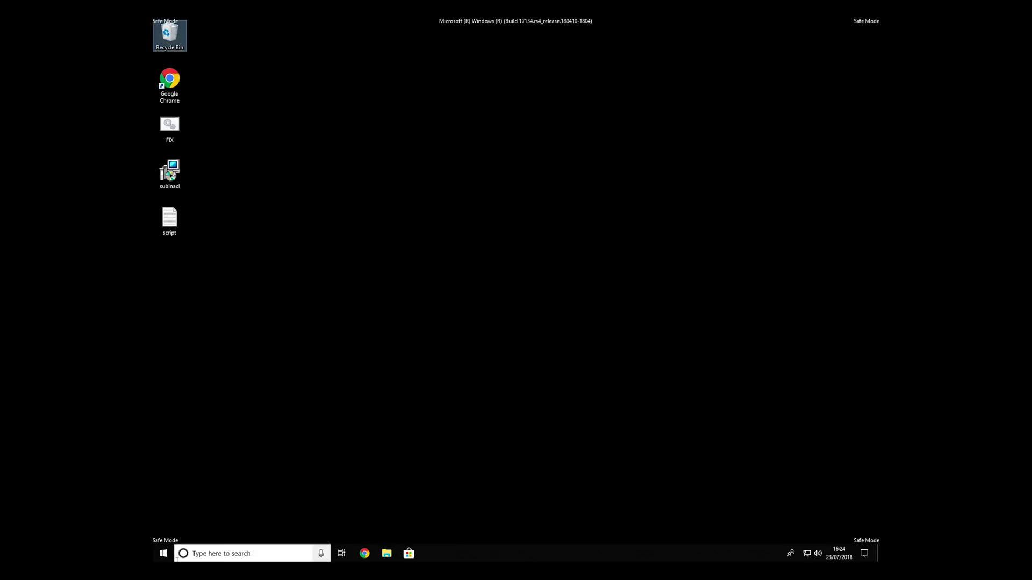
Start Command Prompt as administrator from the system search
click(208, 556)
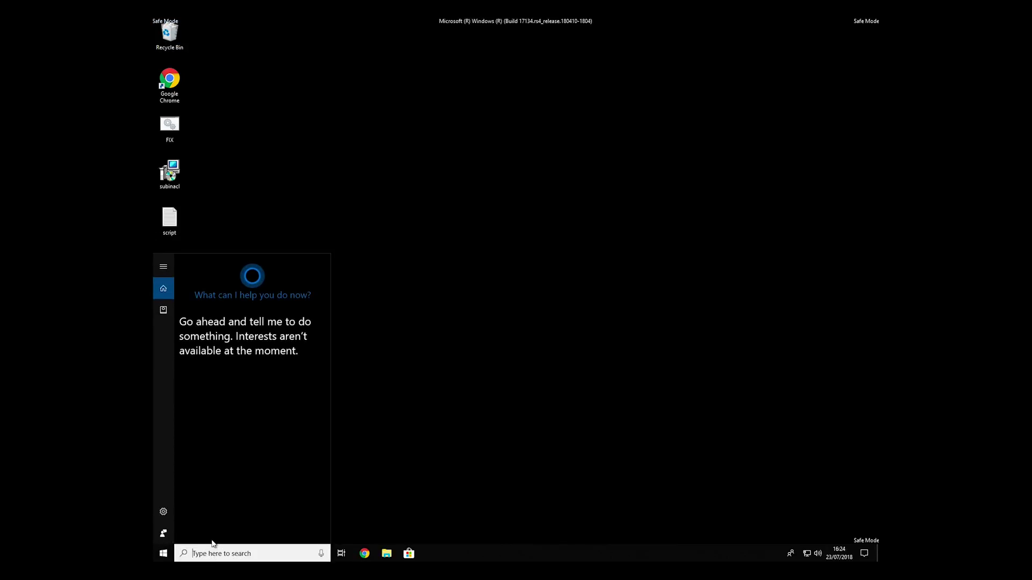
text(cmd)
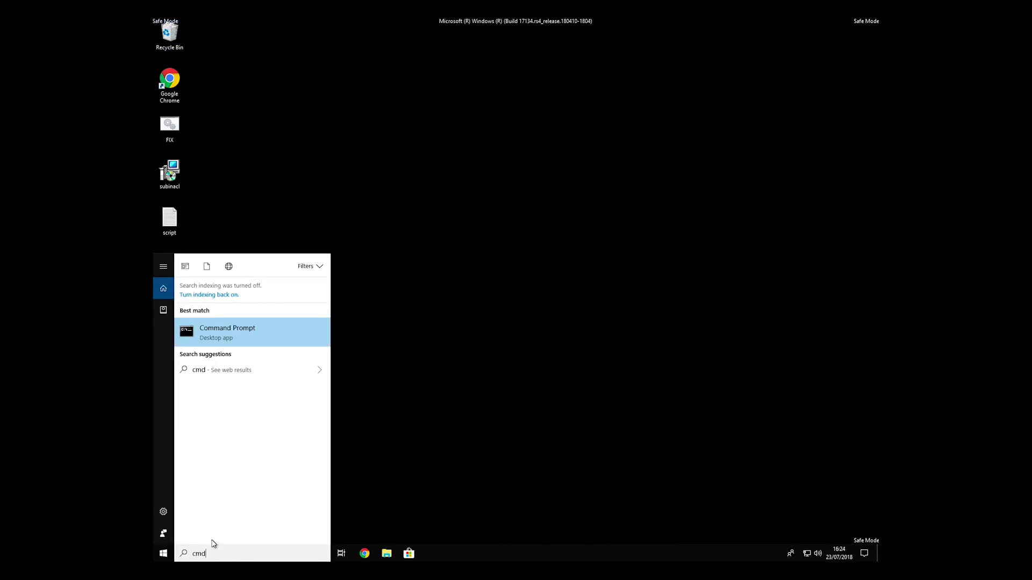
right_click(231, 334)
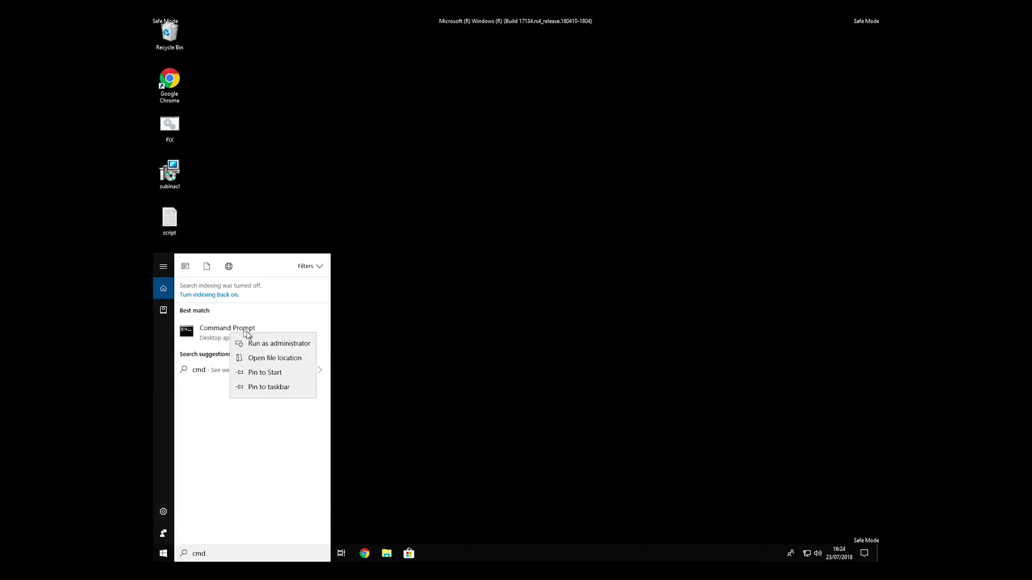
click(279, 344)
text(CD C:)
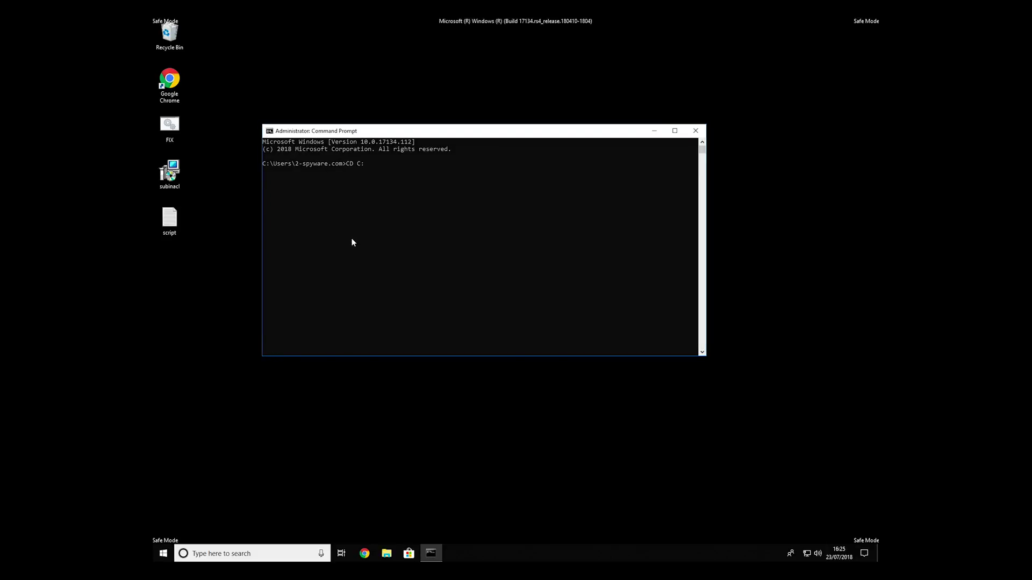
text(\)
Change into the Windows Resource Kits Tools folder, run FIX.BAT, then close the console
key(Tab)
key(Tab)
key(Tab)
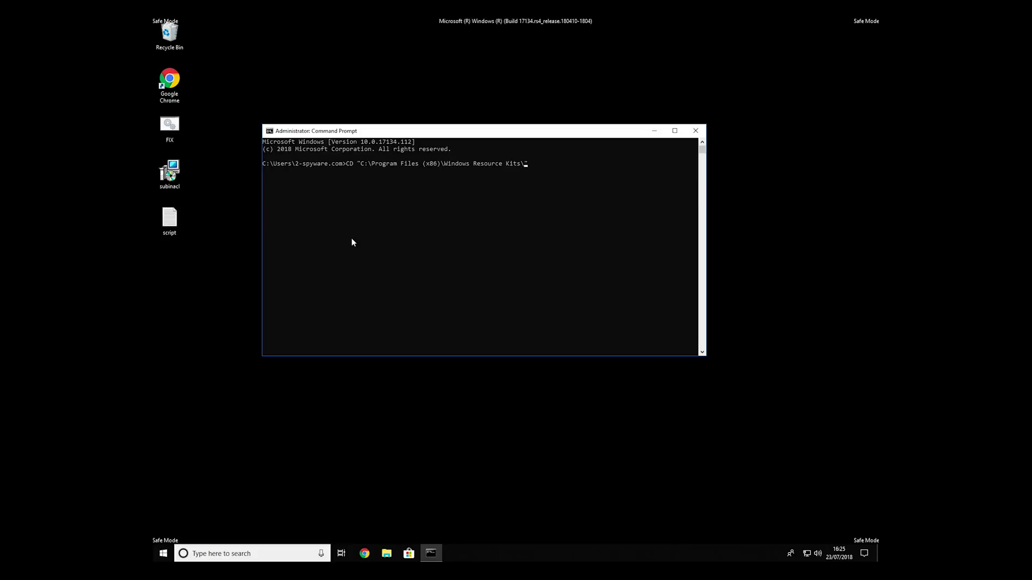
key(Return)
text(FIX.B)
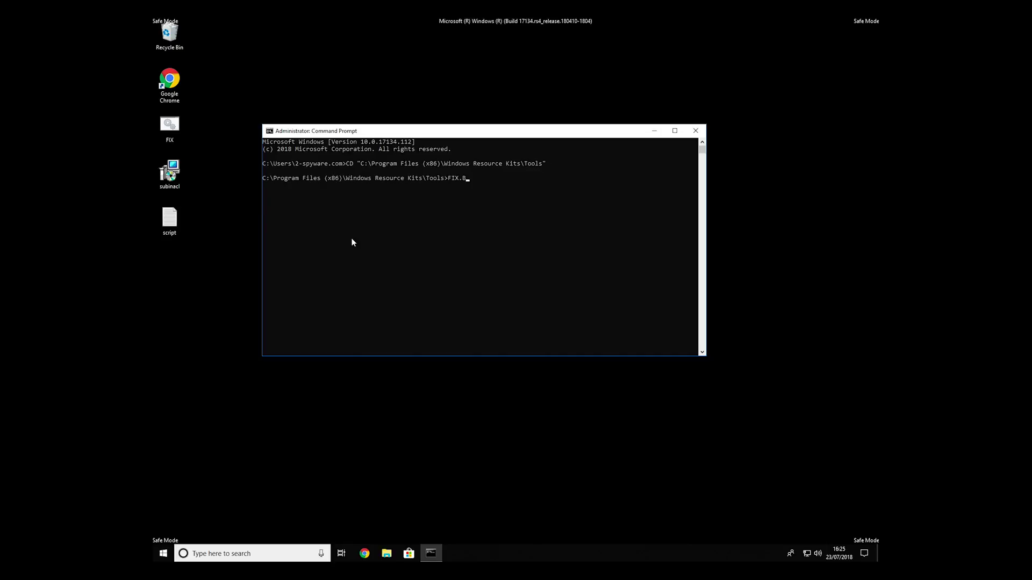
text(AT)
key(Return)
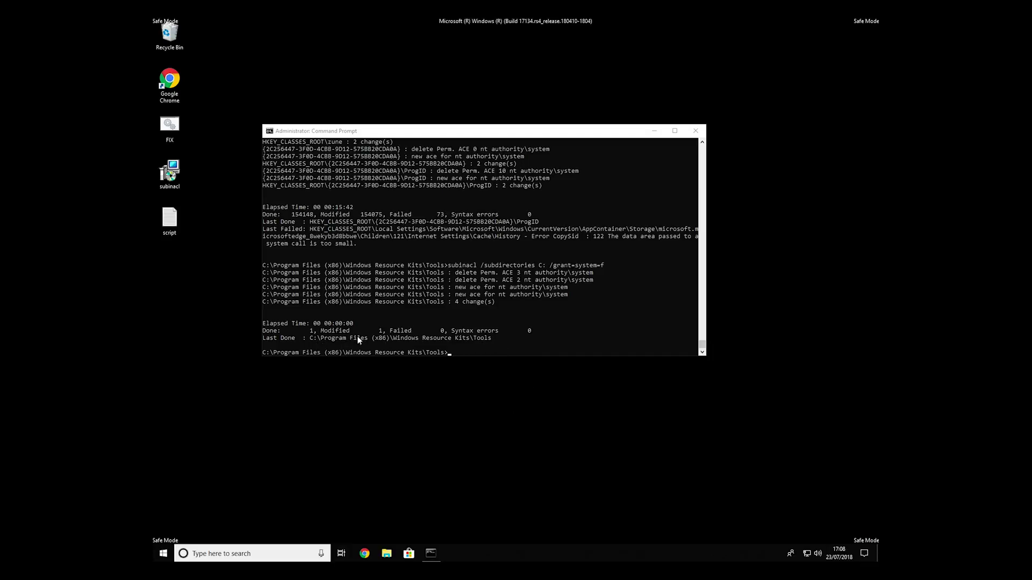
click(696, 131)
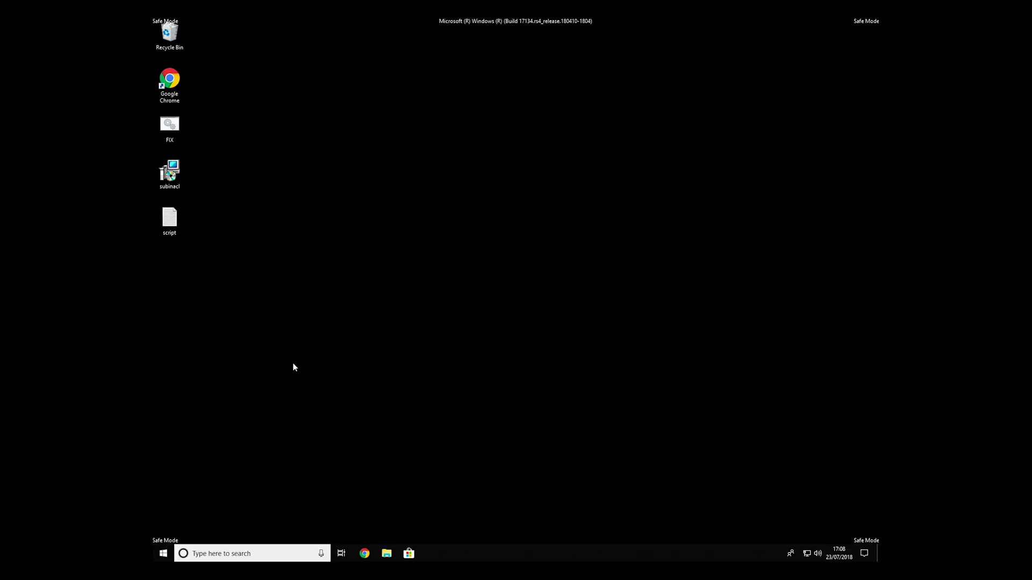
Run msconfig and uncheck Safe boot on the Boot tab, applying the change
key(super+r)
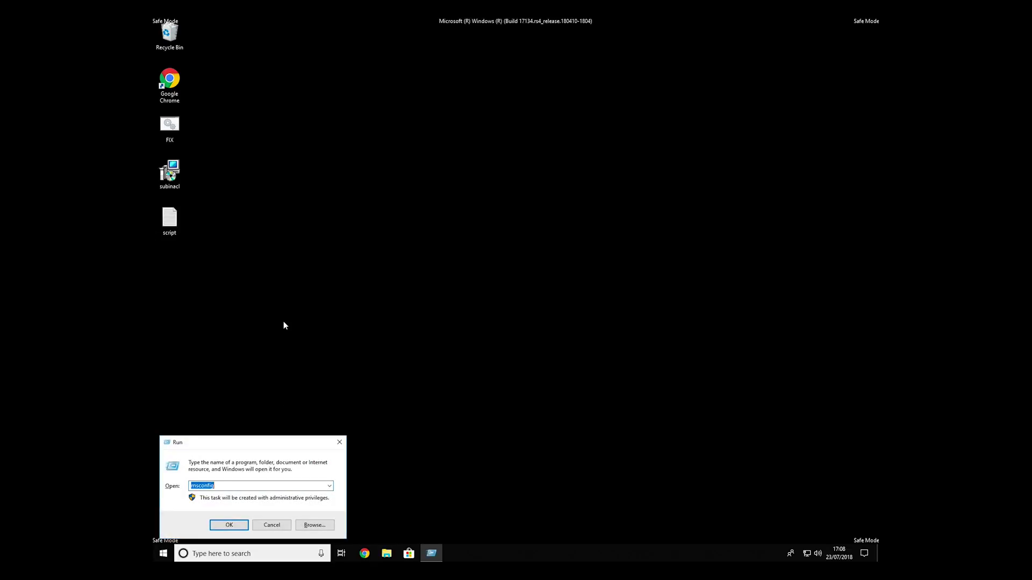
click(230, 524)
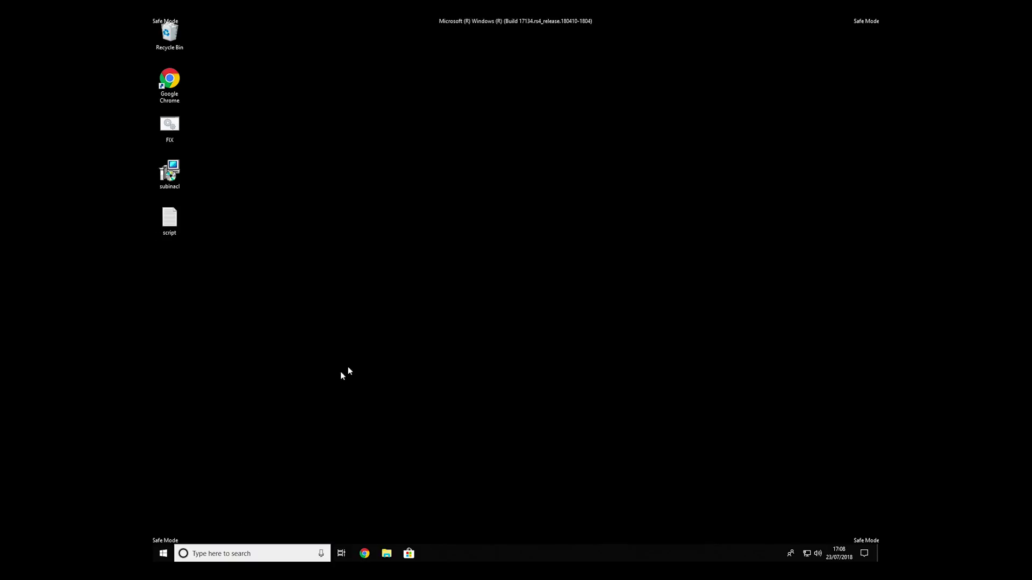
click(420, 216)
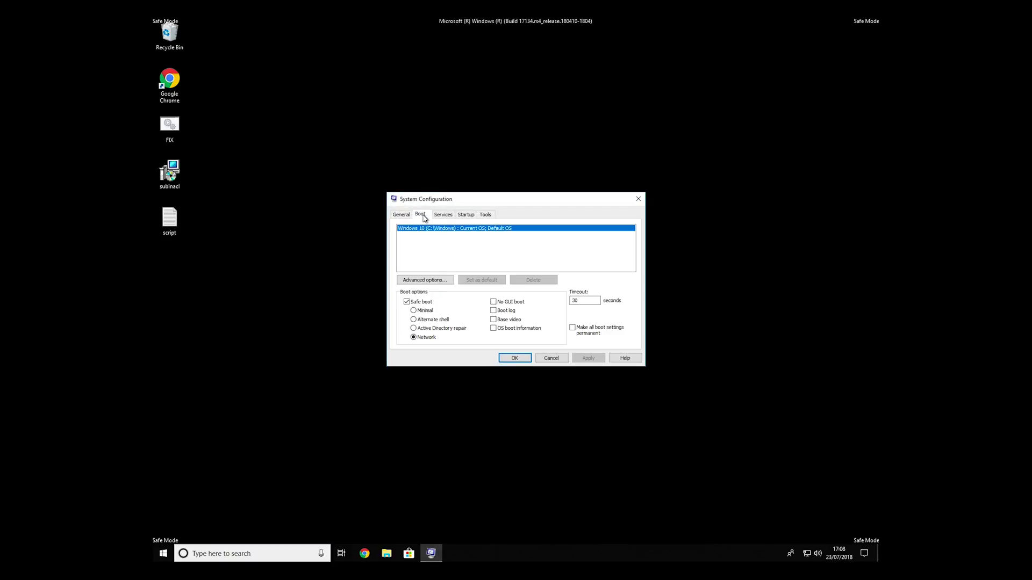
click(423, 303)
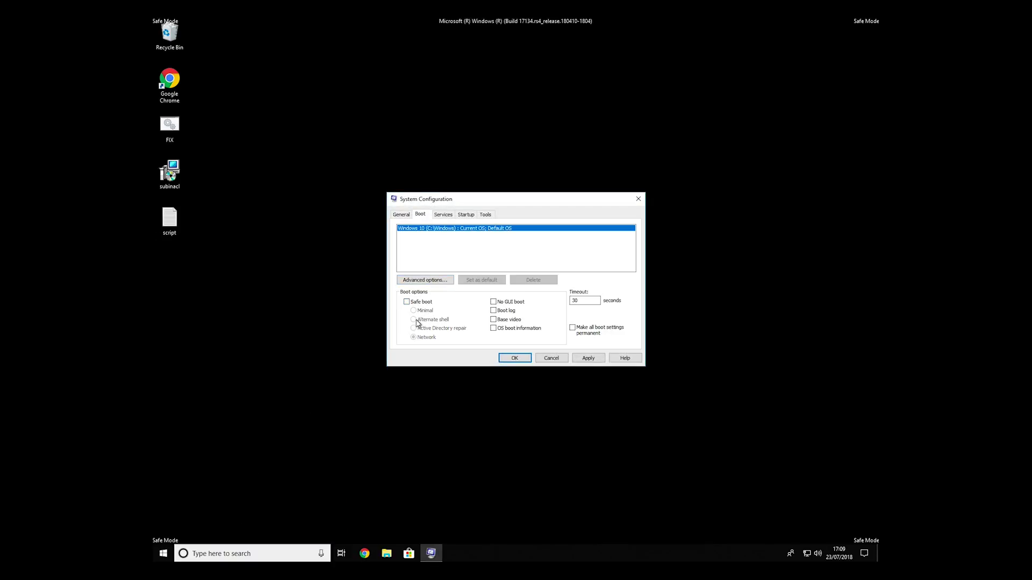
click(588, 358)
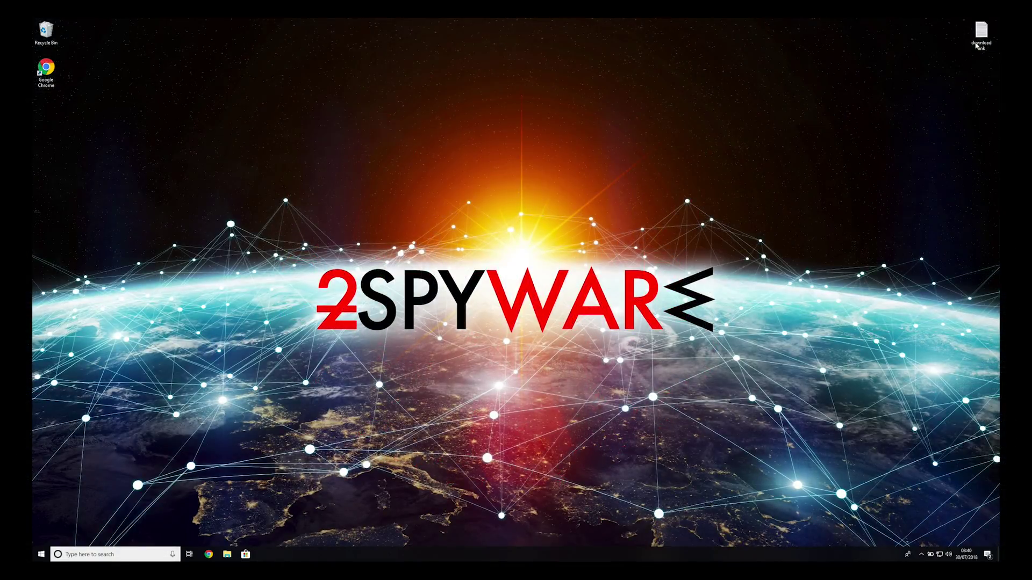
Copy the Data Recovery Pro download URL from the download link note
double_click(980, 37)
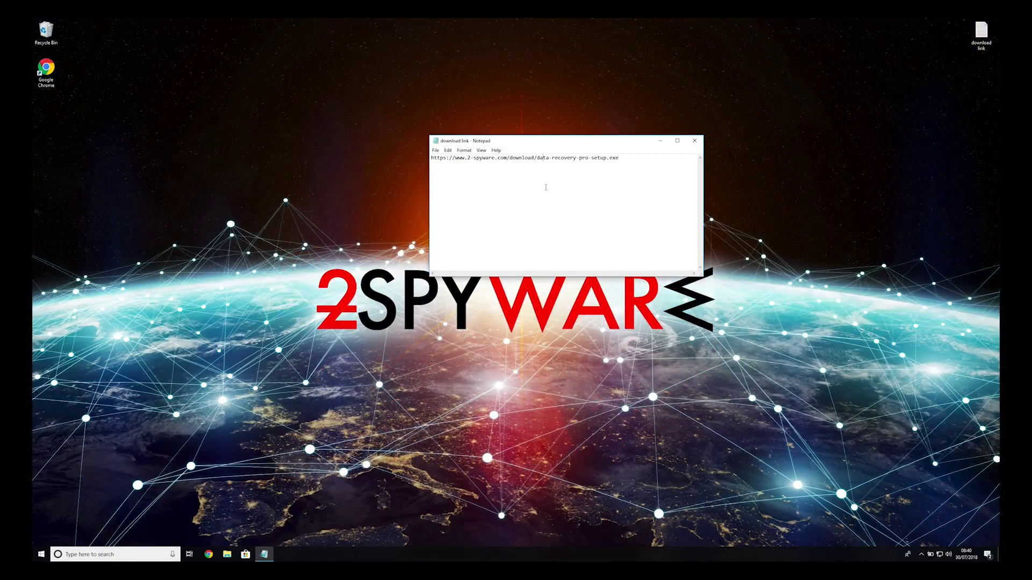
drag(619, 159, 427, 158)
right_click(442, 158)
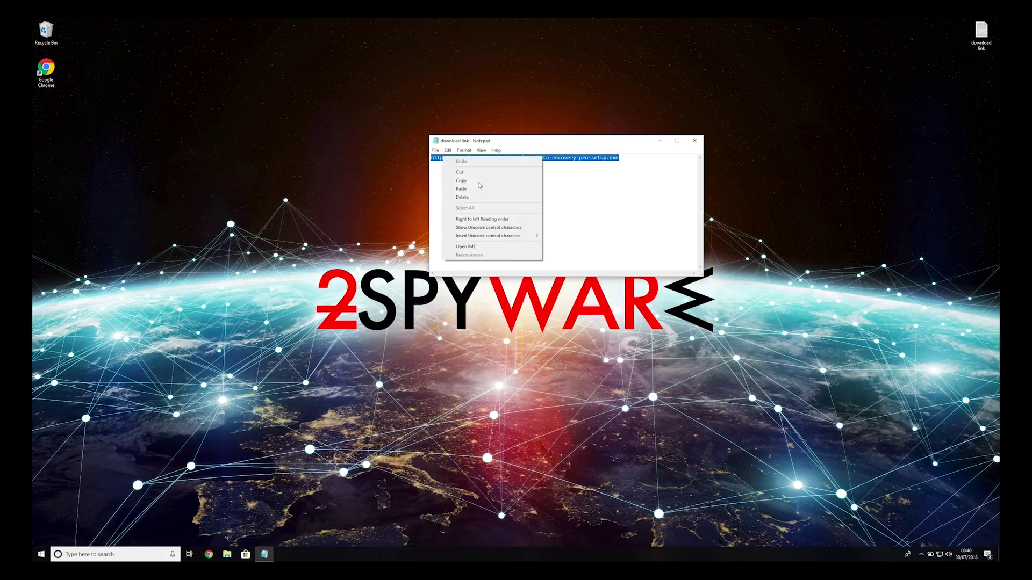
click(464, 181)
click(699, 142)
Paste the URL into Chrome's address bar to download the installer and launch it
click(208, 554)
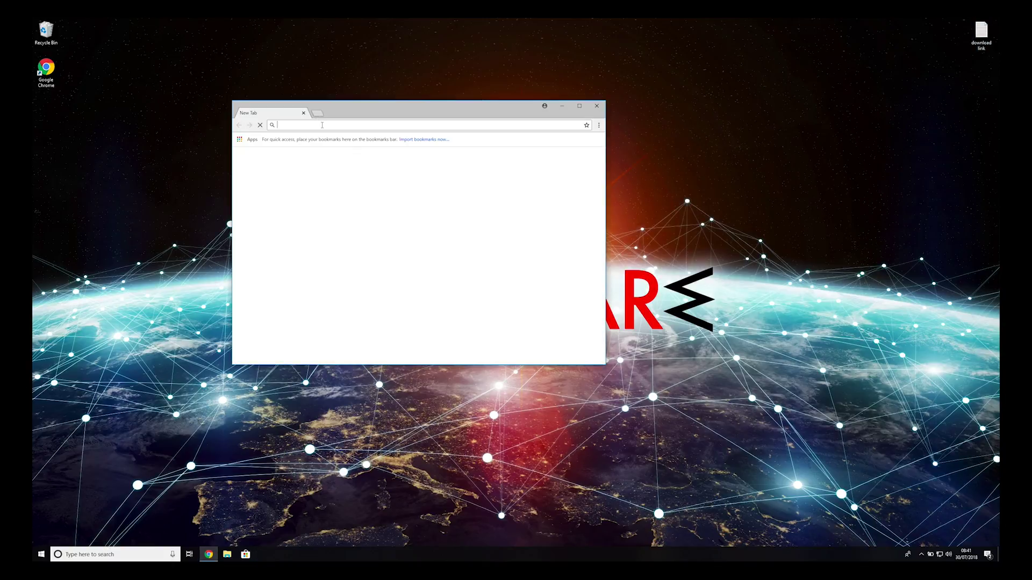
right_click(322, 125)
click(349, 166)
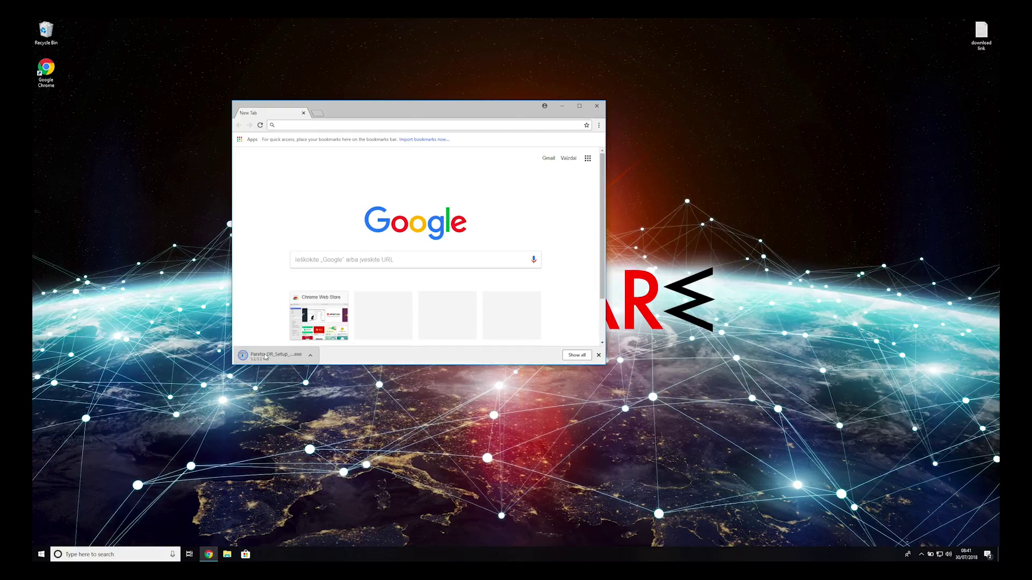
click(265, 357)
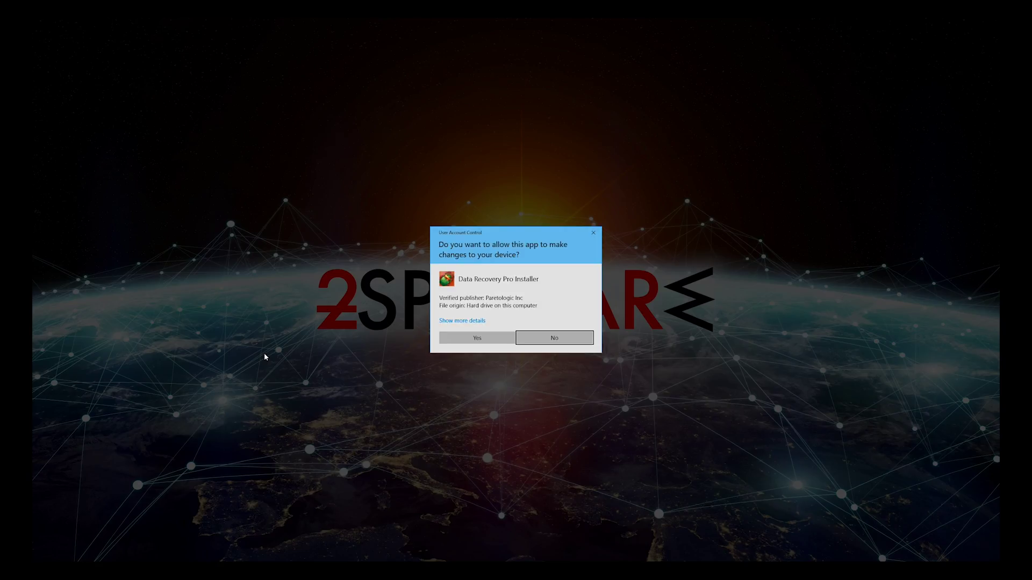
Install Data Recovery Pro with default components and launch it at Finish
click(478, 338)
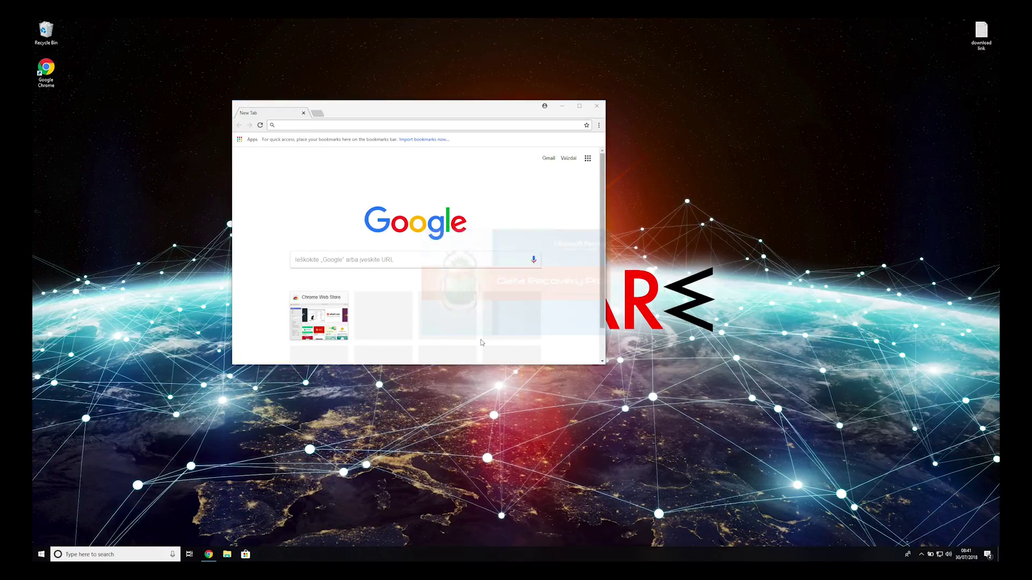
click(571, 370)
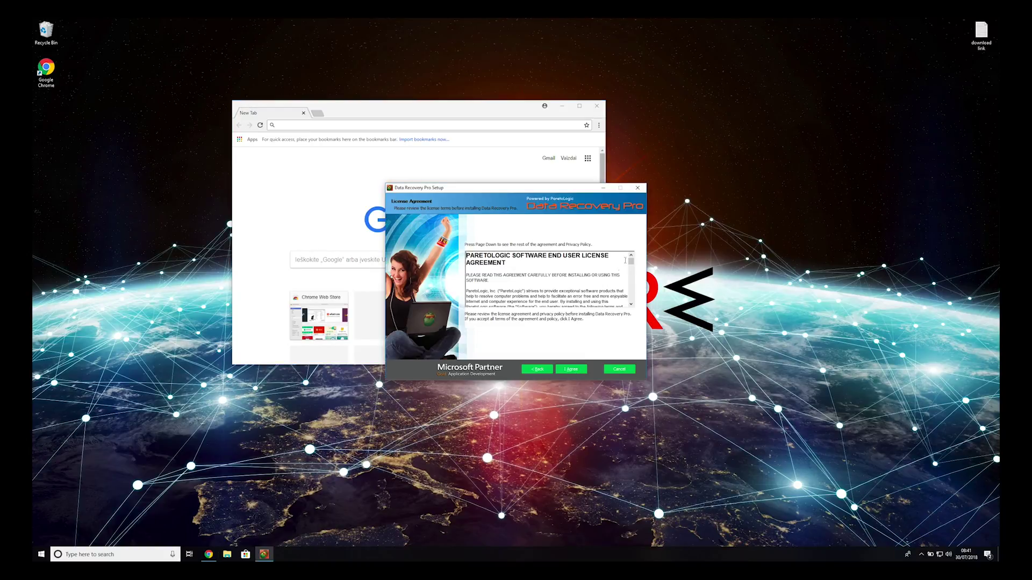
scroll(626, 260, down, 5)
scroll(626, 260, down, 5)
scroll(626, 260, down, 5)
click(580, 370)
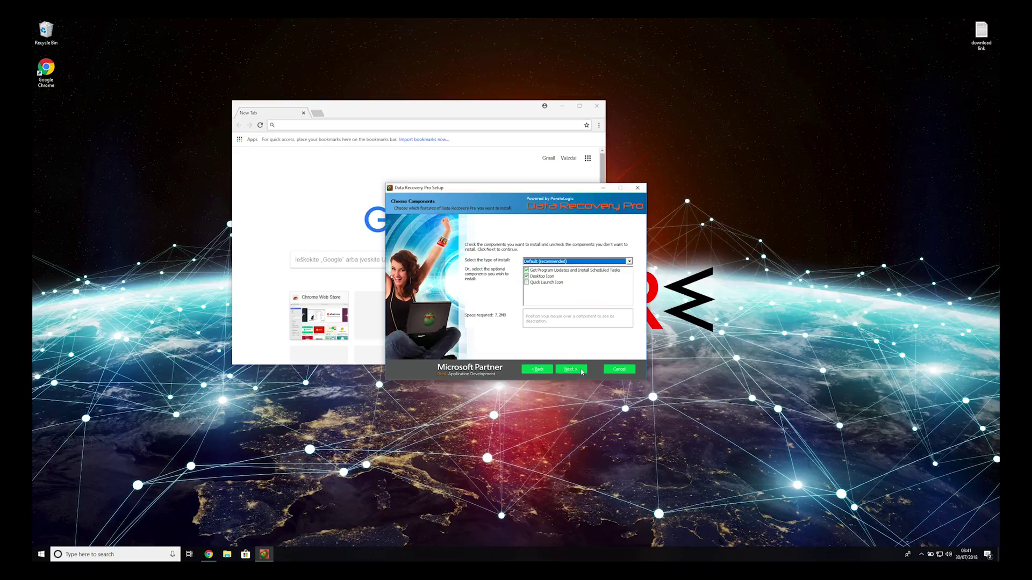
click(581, 370)
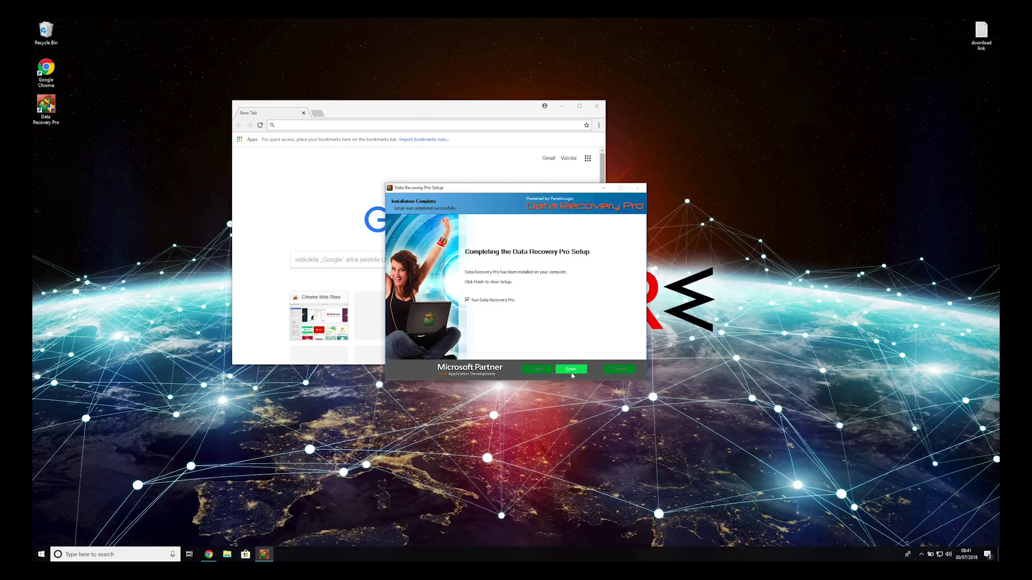
click(571, 370)
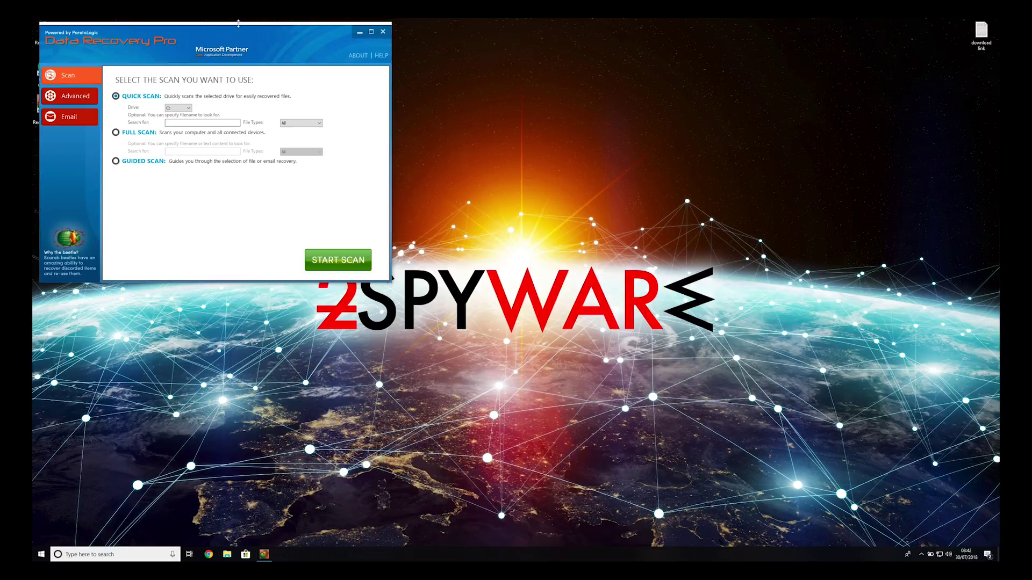